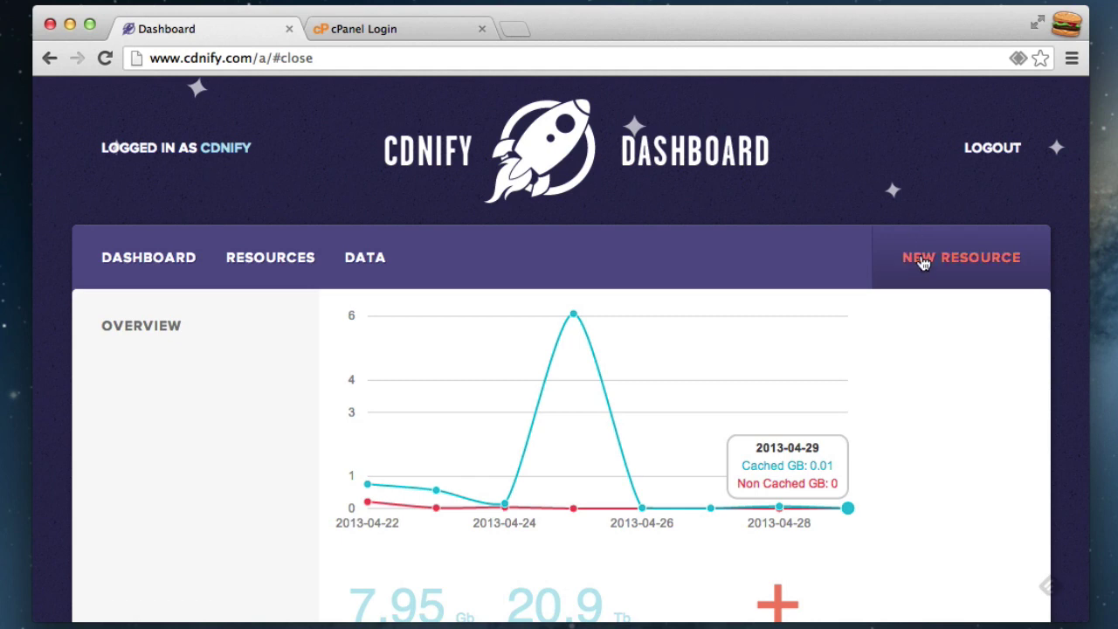
- Add and save a new CDNify resource with hostname cdn.demo123.org and origin demo123.org
scroll(923, 267, down, 1)
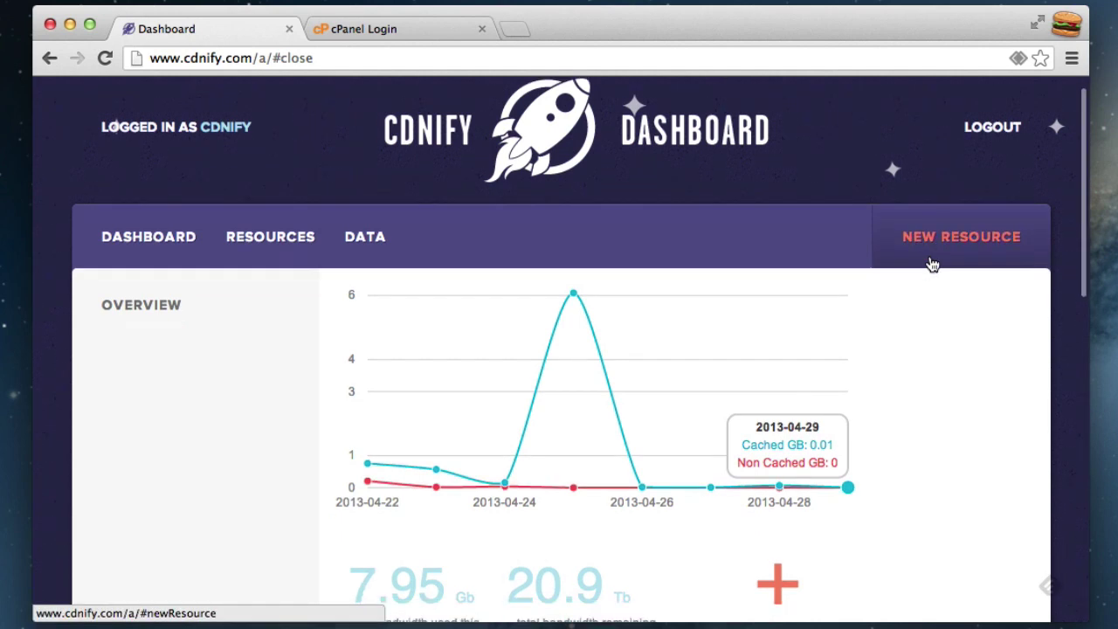
click(952, 245)
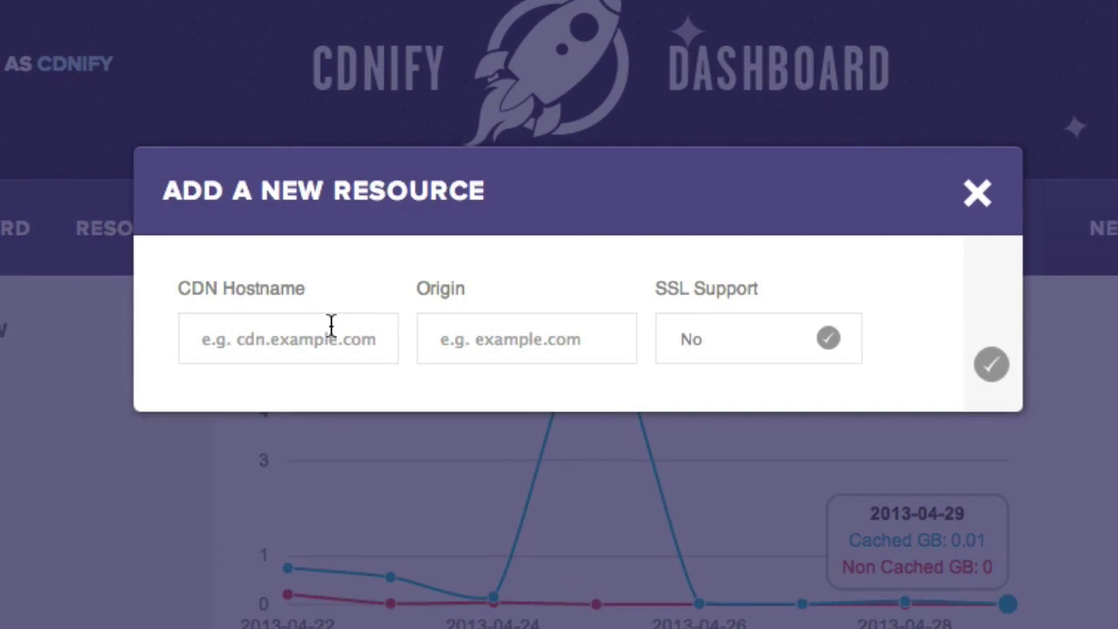
click(391, 307)
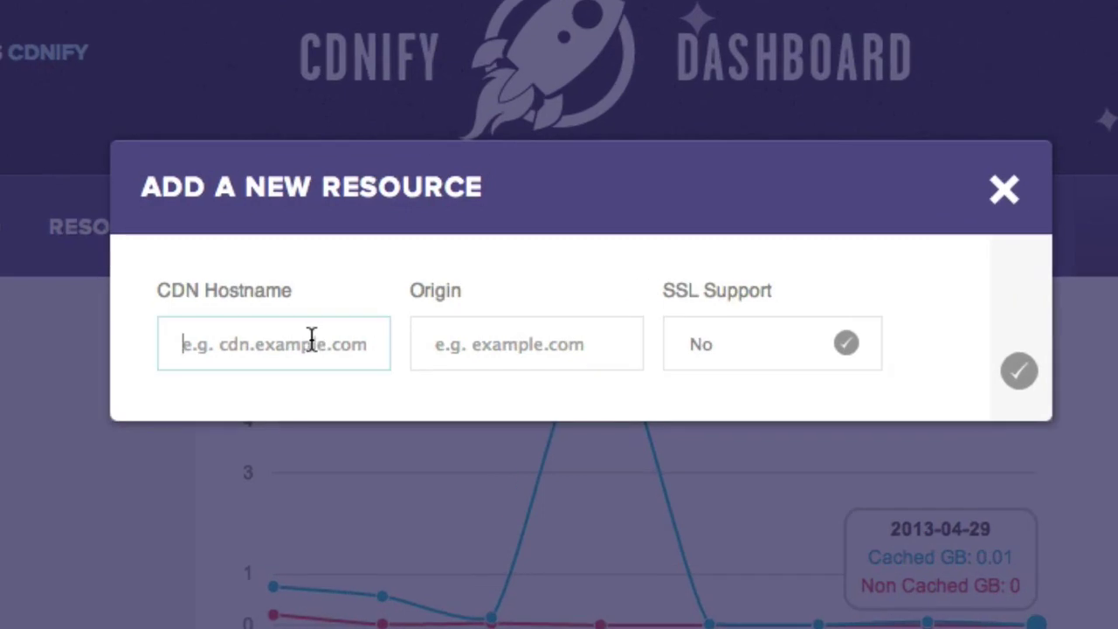
text(c)
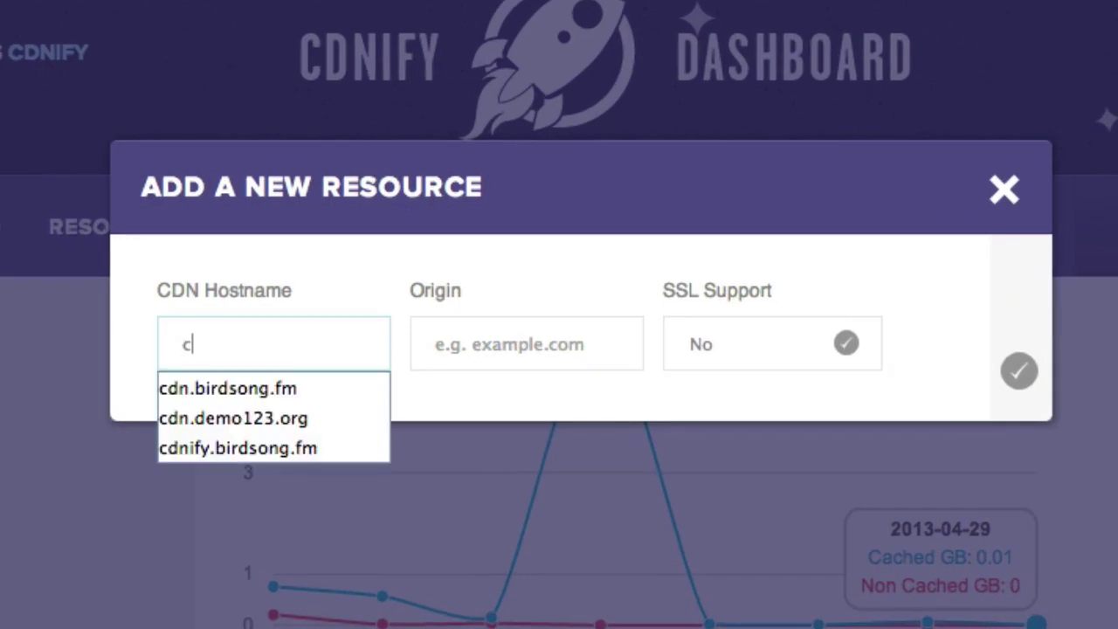
text(dn.demo)
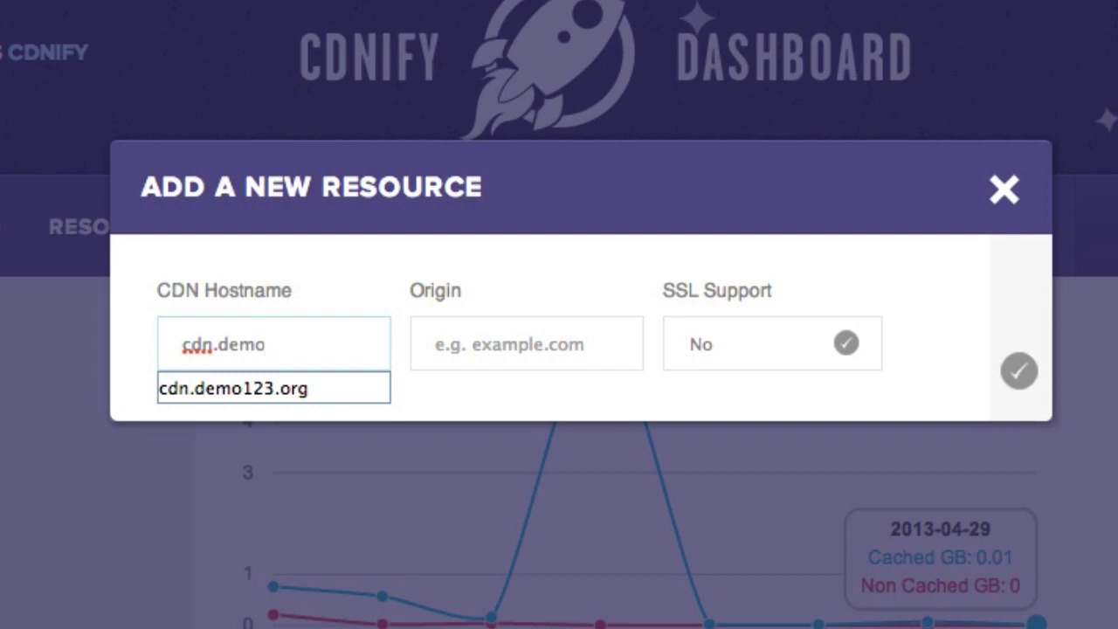
click(304, 387)
click(538, 358)
text(demo)
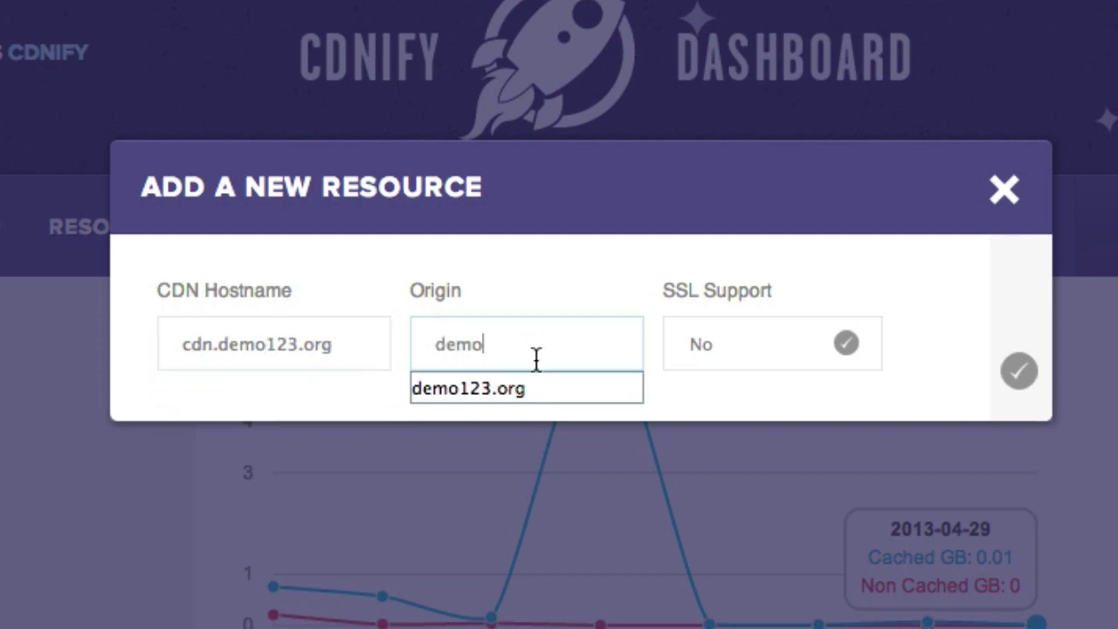
click(505, 392)
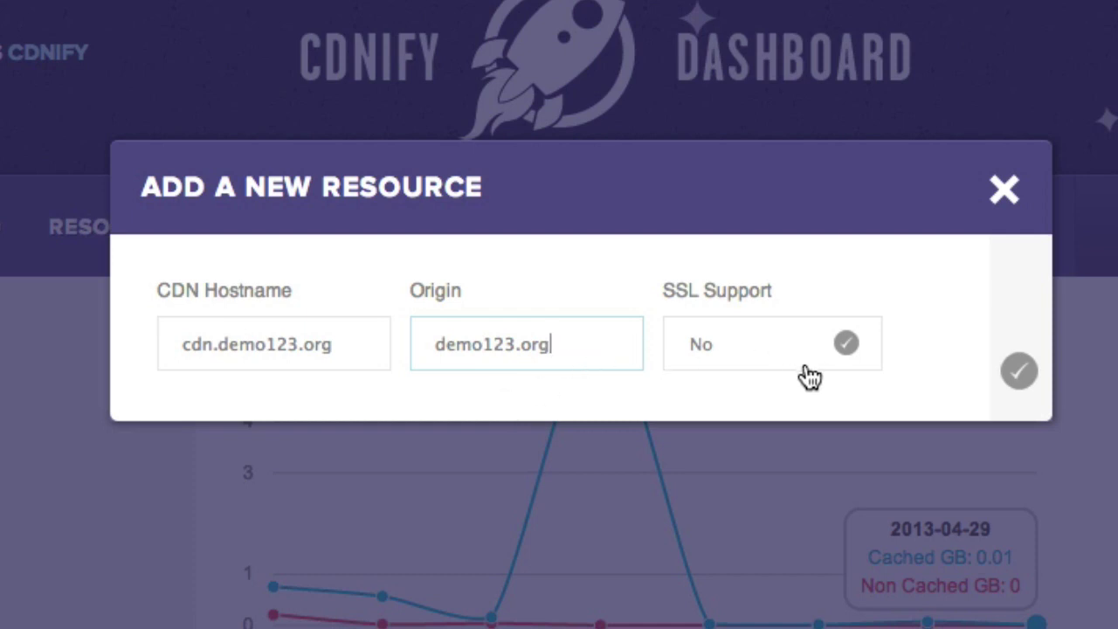
click(1018, 376)
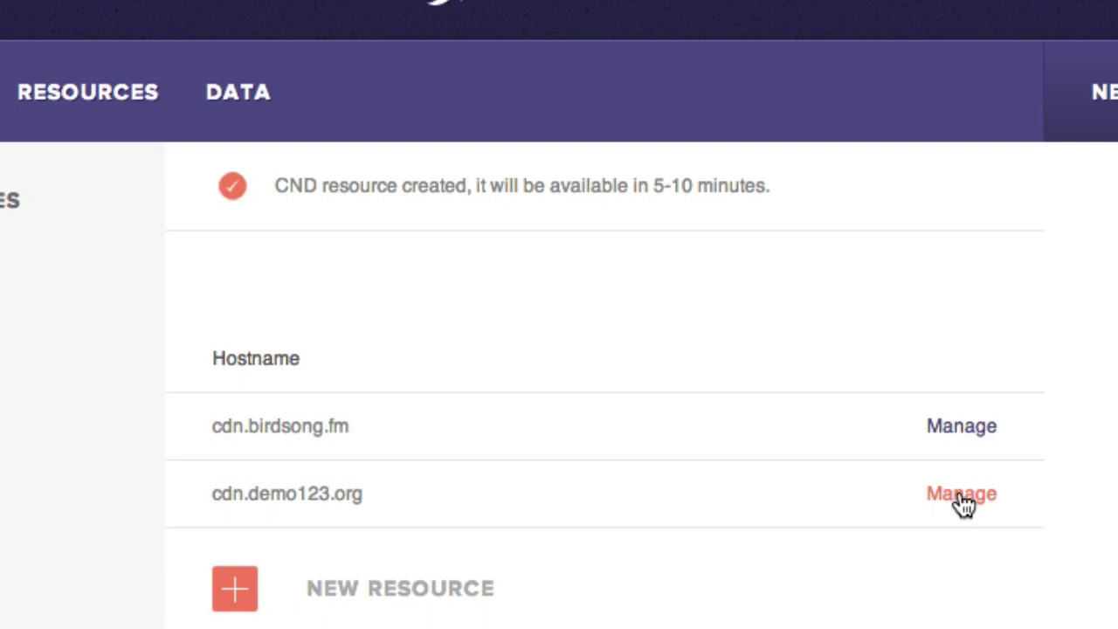
- Open the cdn.demo123.org resource details and copy its CNAME 188333346.r.professionalcdn.com
click(961, 494)
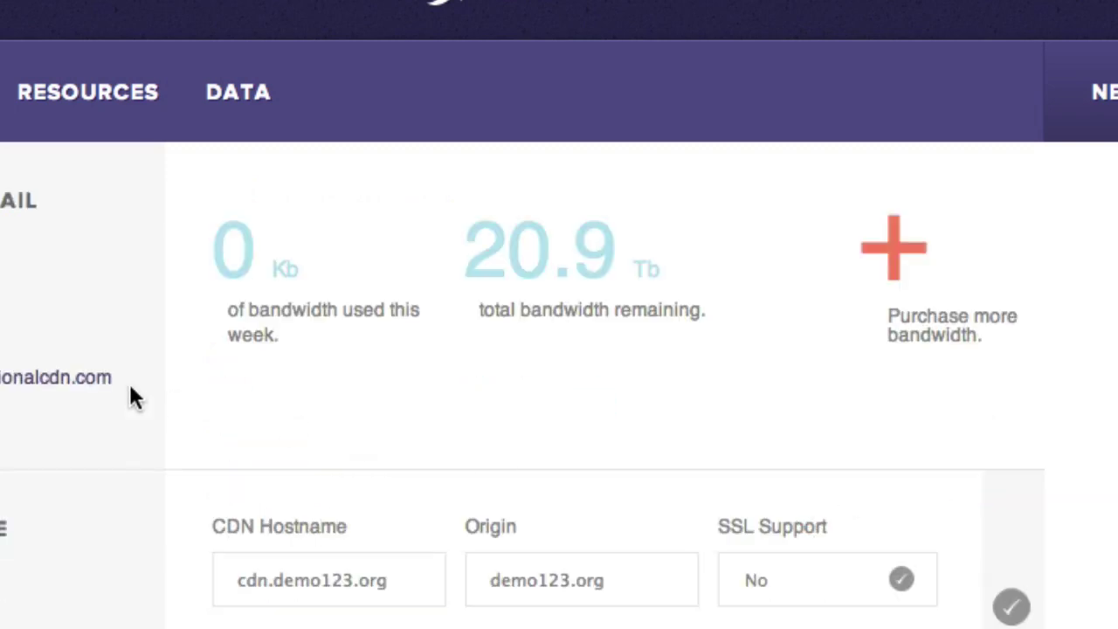
drag(119, 378, 94, 371)
right_click(176, 373)
click(267, 383)
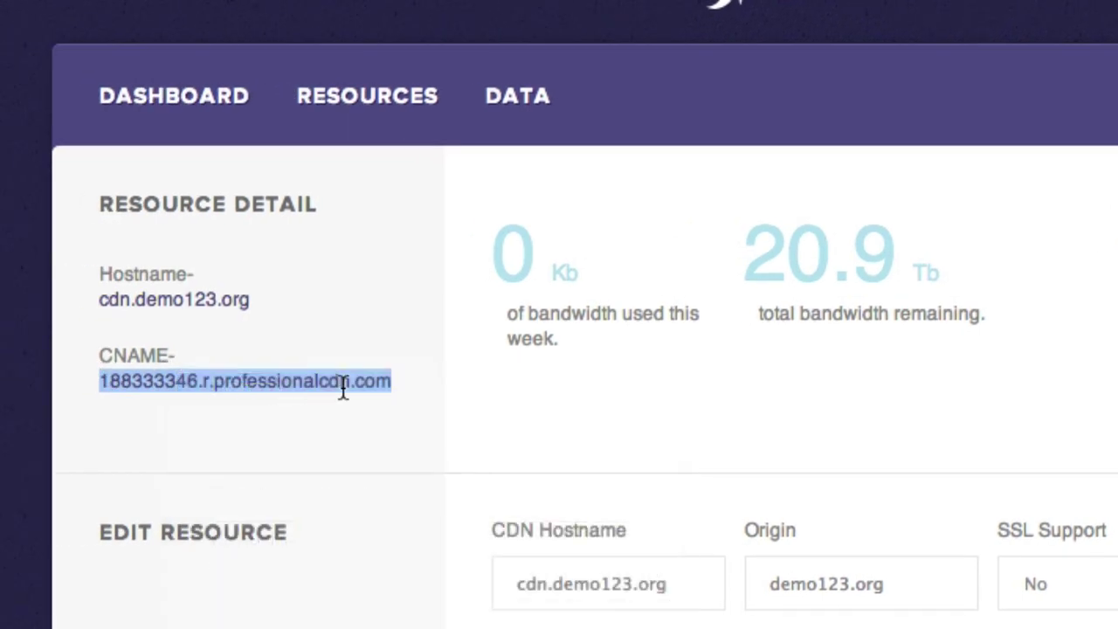
click(345, 389)
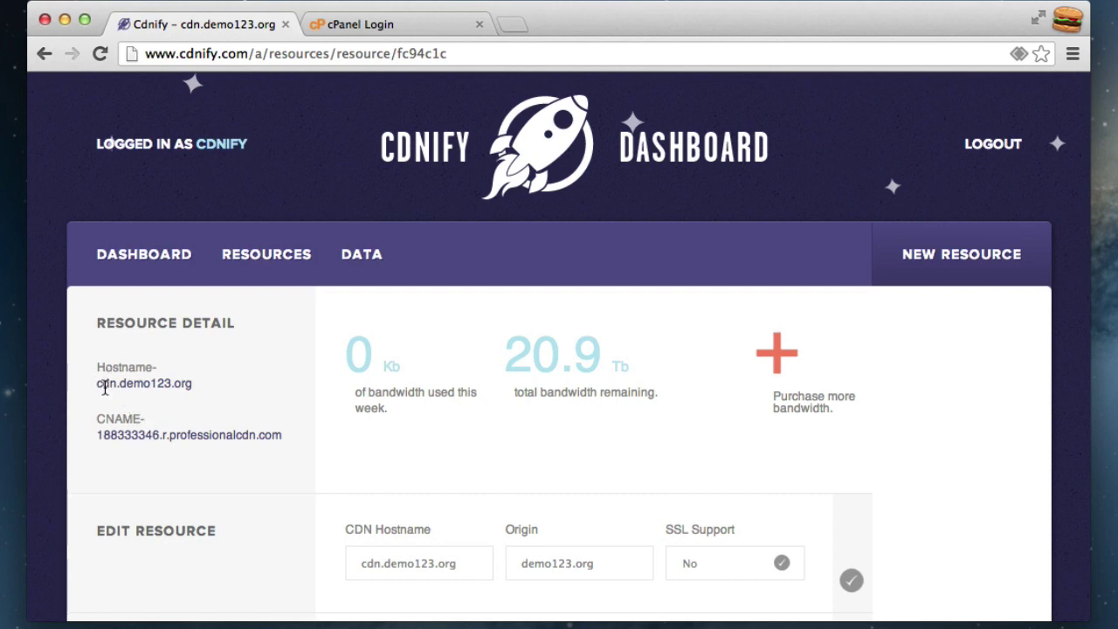
- Log in to the demo123.org cPanel account with the account username and password
click(362, 24)
click(479, 342)
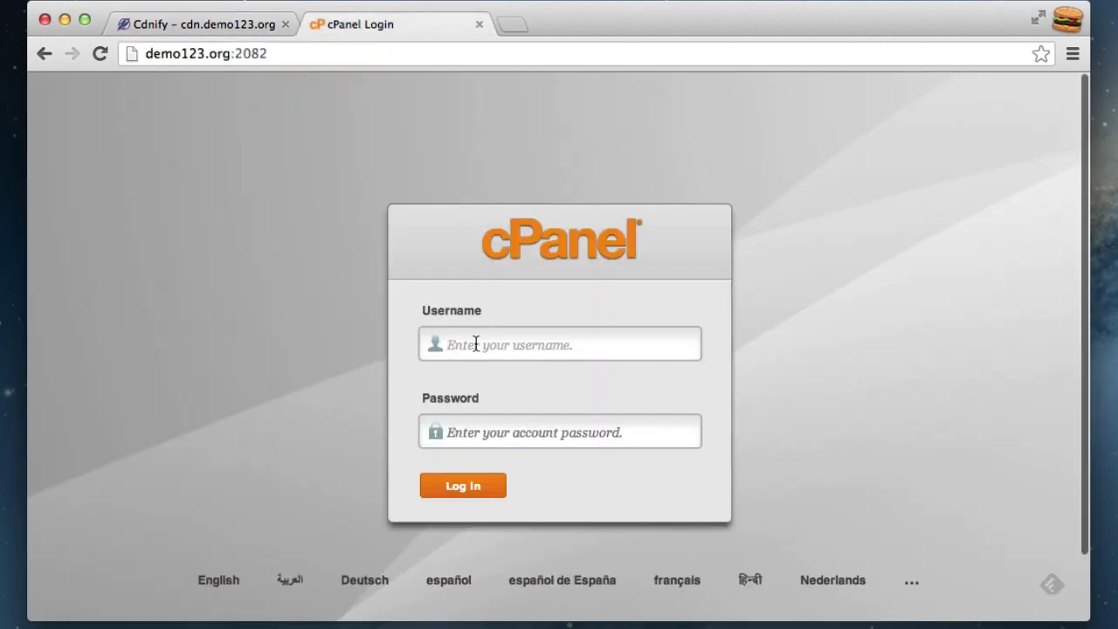
text(demo123)
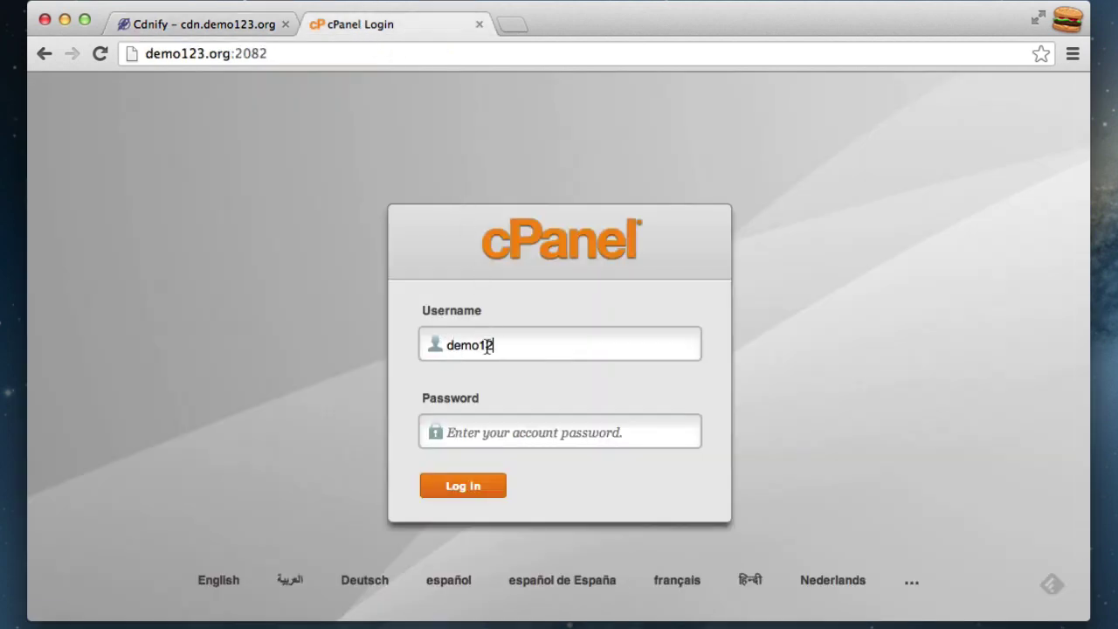
click(507, 434)
text(•••••••••)
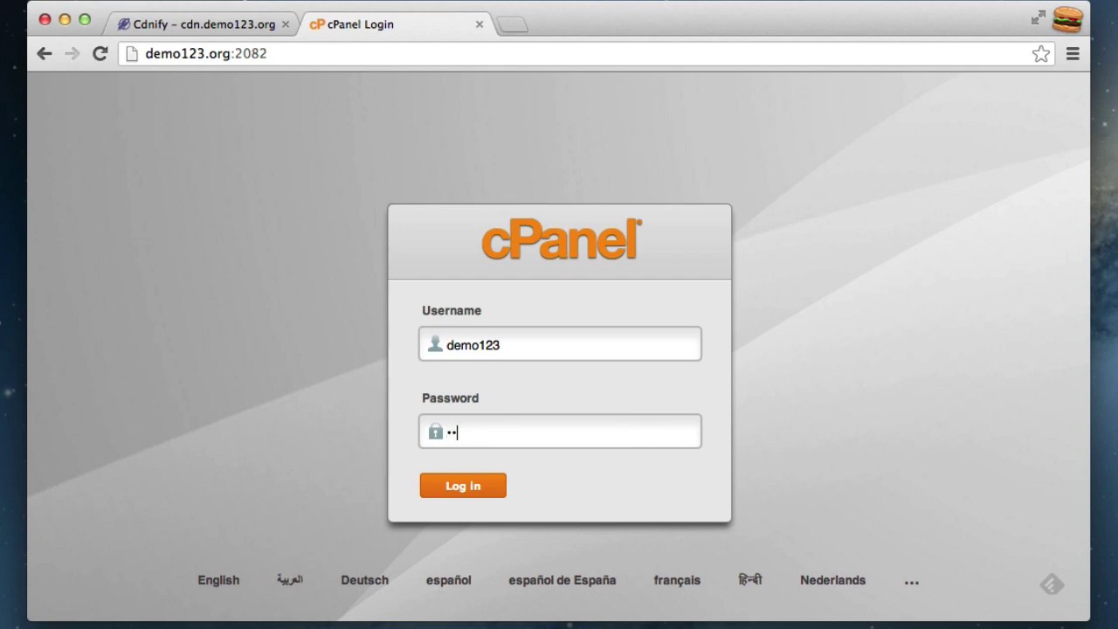
click(478, 488)
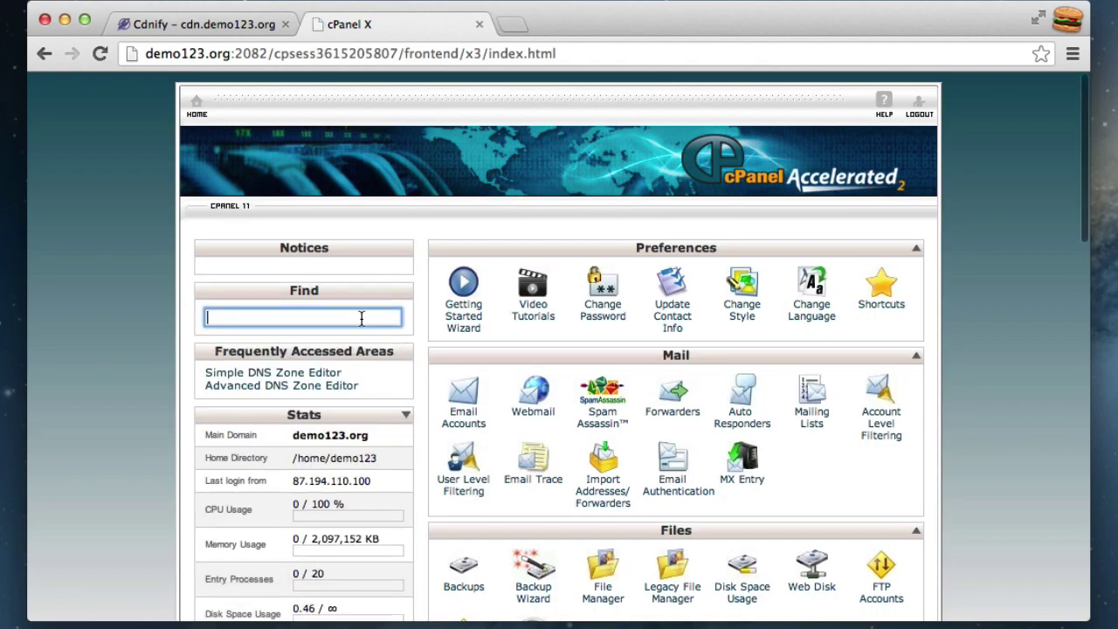
- Search cPanel for 'dns' and open the Simple DNS Zone Editor
text(dns)
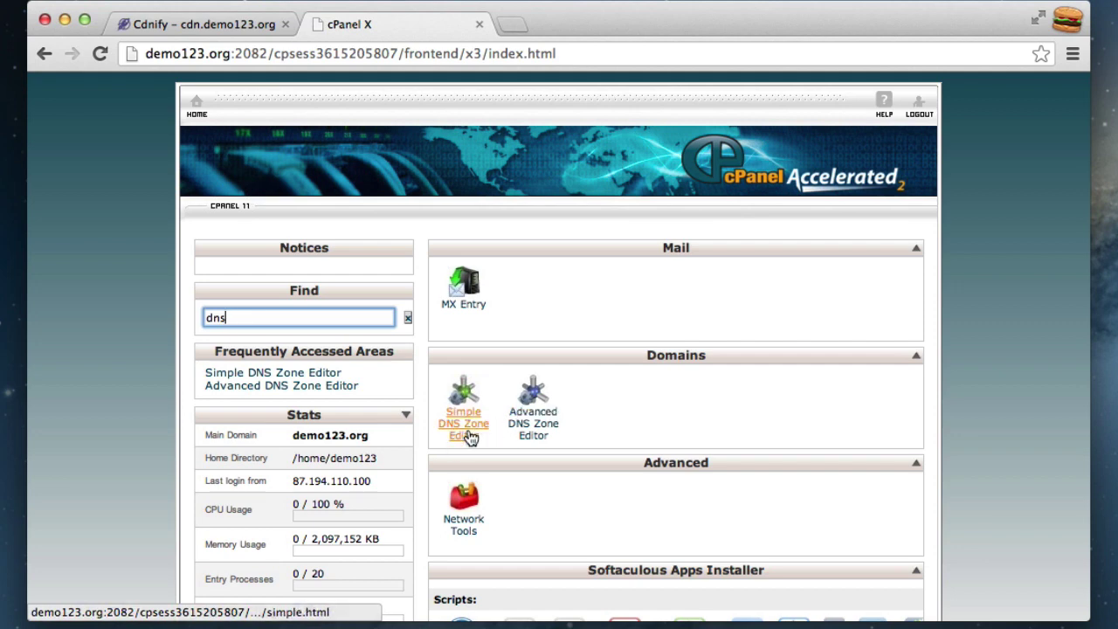
click(455, 426)
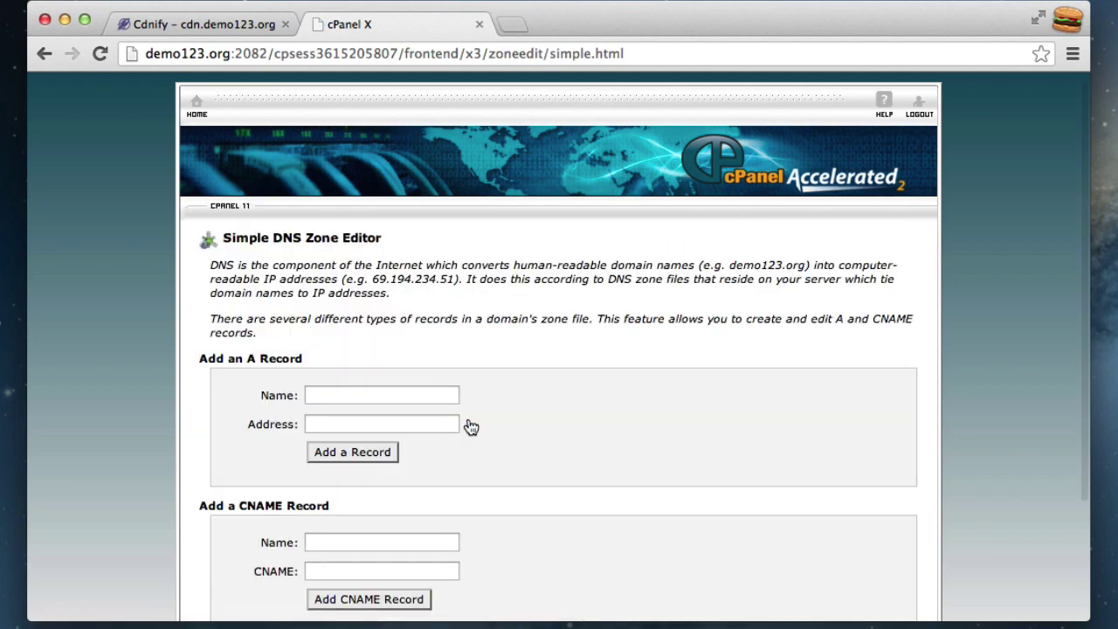
- Fill the new CNAME record with name 'cdn' and the pasted CDNify CNAME as target
scroll(551, 388, down, 4)
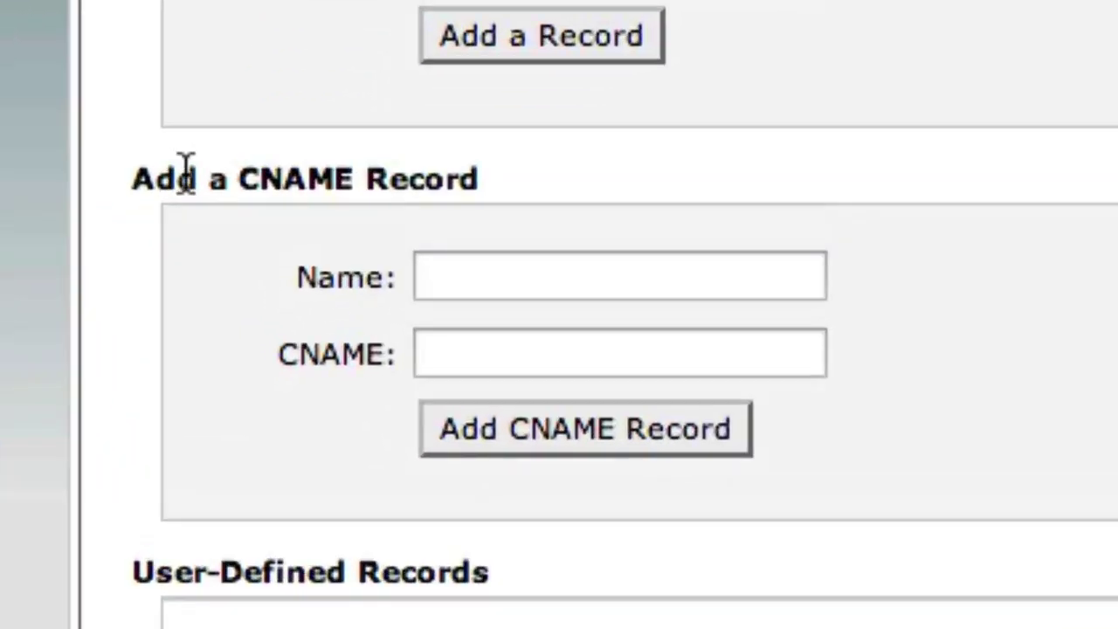
click(606, 280)
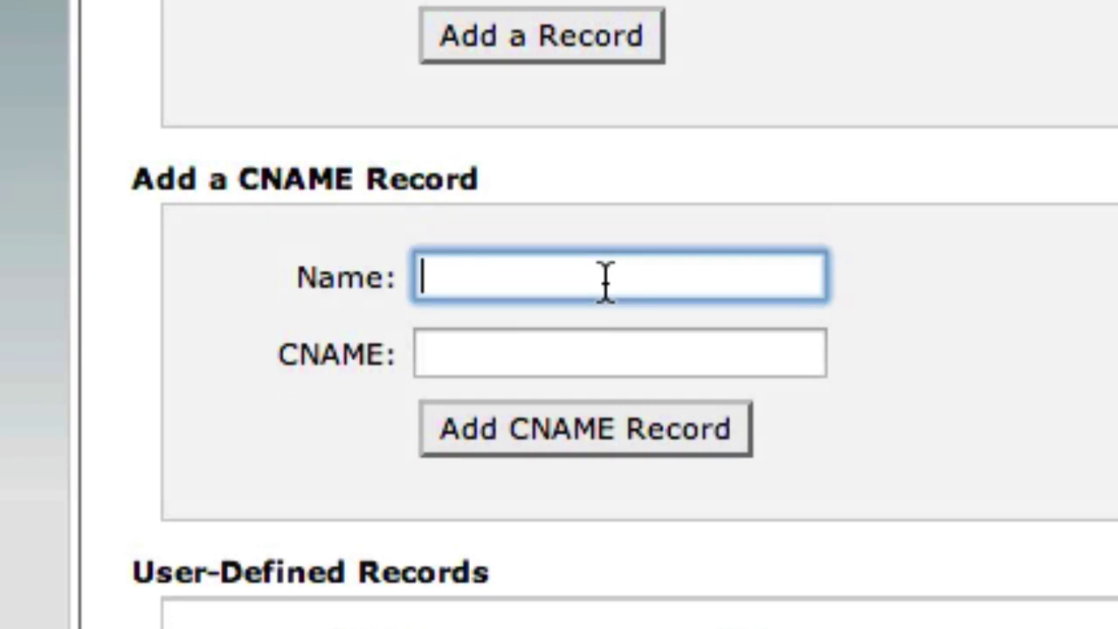
text(cfn)
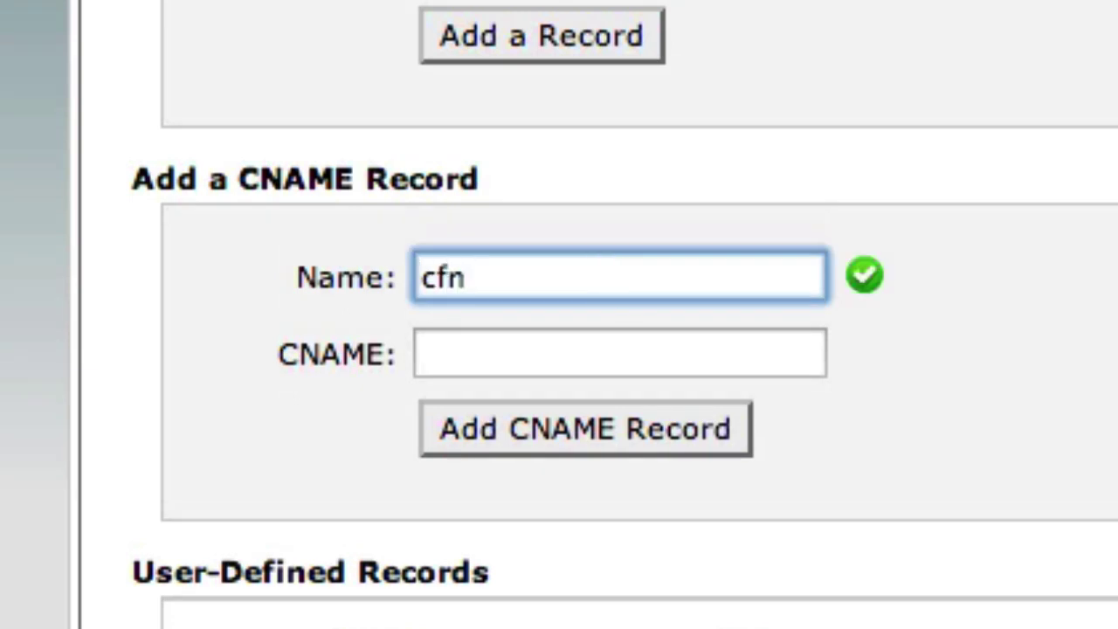
key(BackSpace)
key(BackSpace)
text(dn)
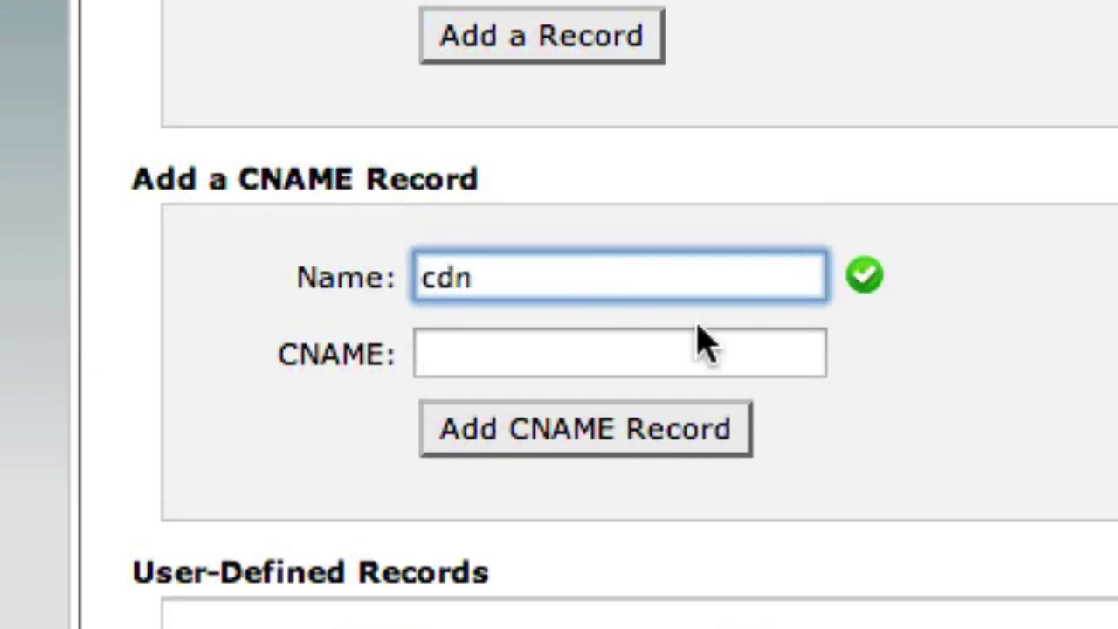
click(686, 336)
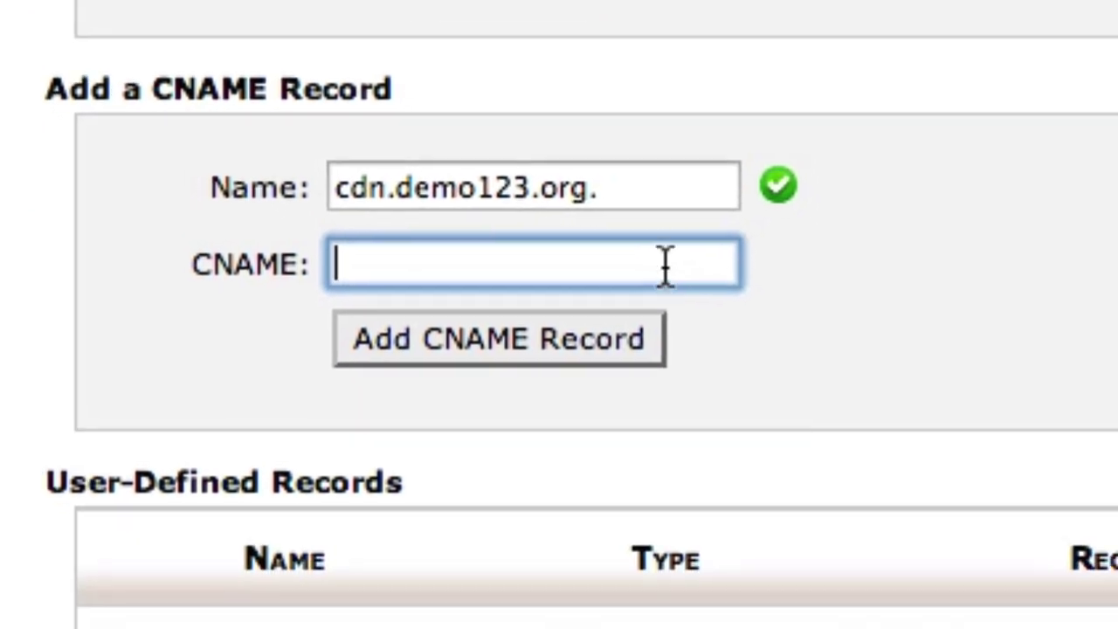
right_click(741, 353)
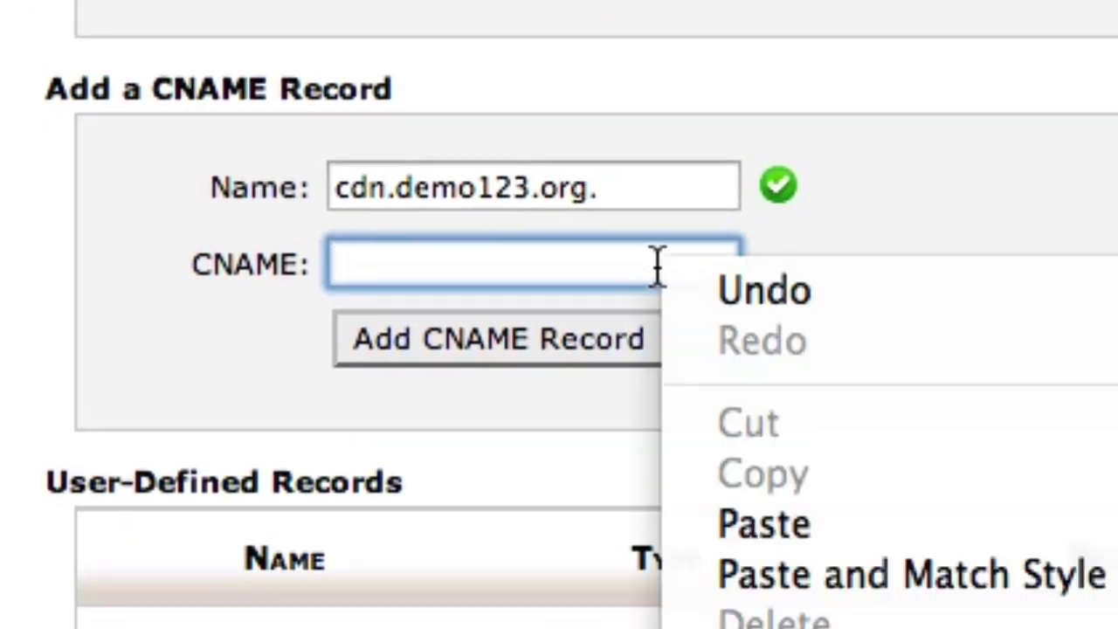
click(907, 530)
drag(713, 253, 163, 202)
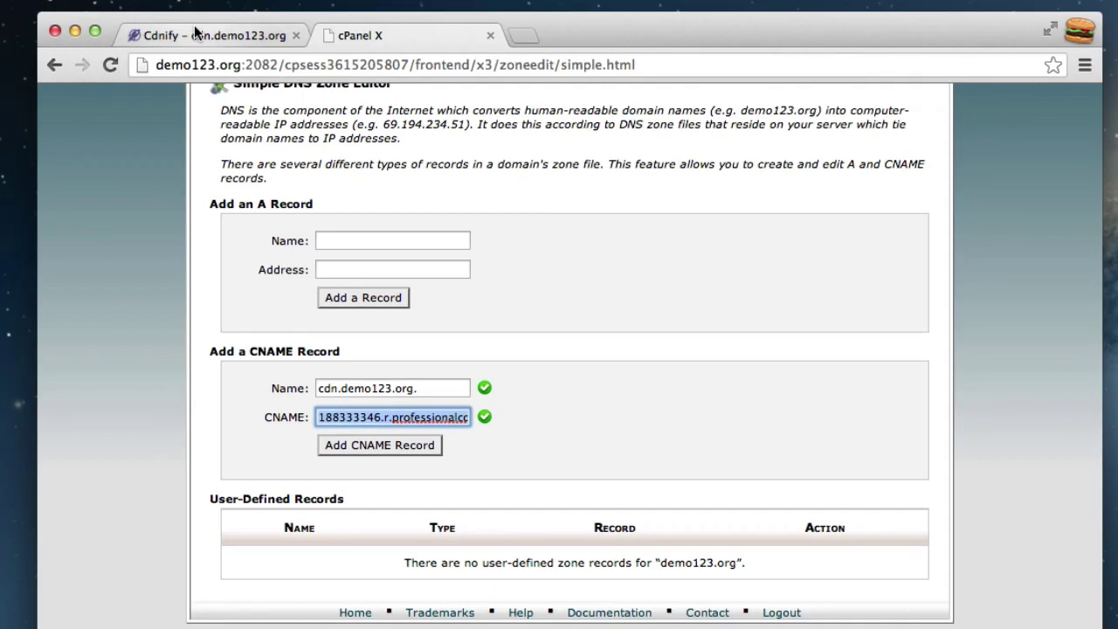
click(192, 20)
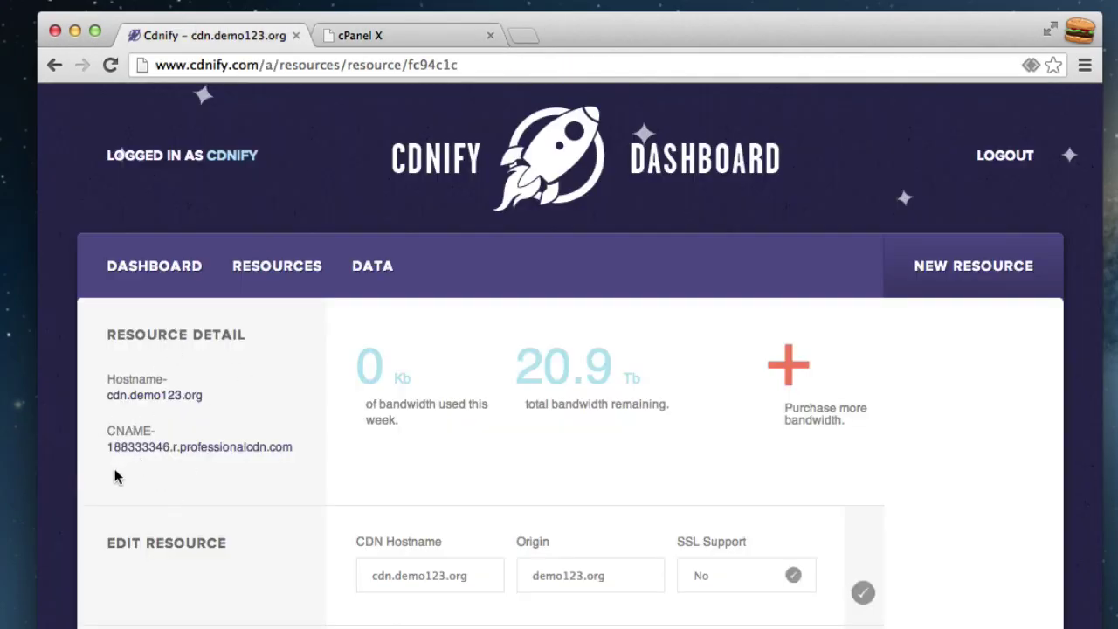
- Verify the CNAME against CDNify, then add the cdn.demo123.org. record pointing to 188333346.r.professionalcdn.com
drag(108, 447, 304, 442)
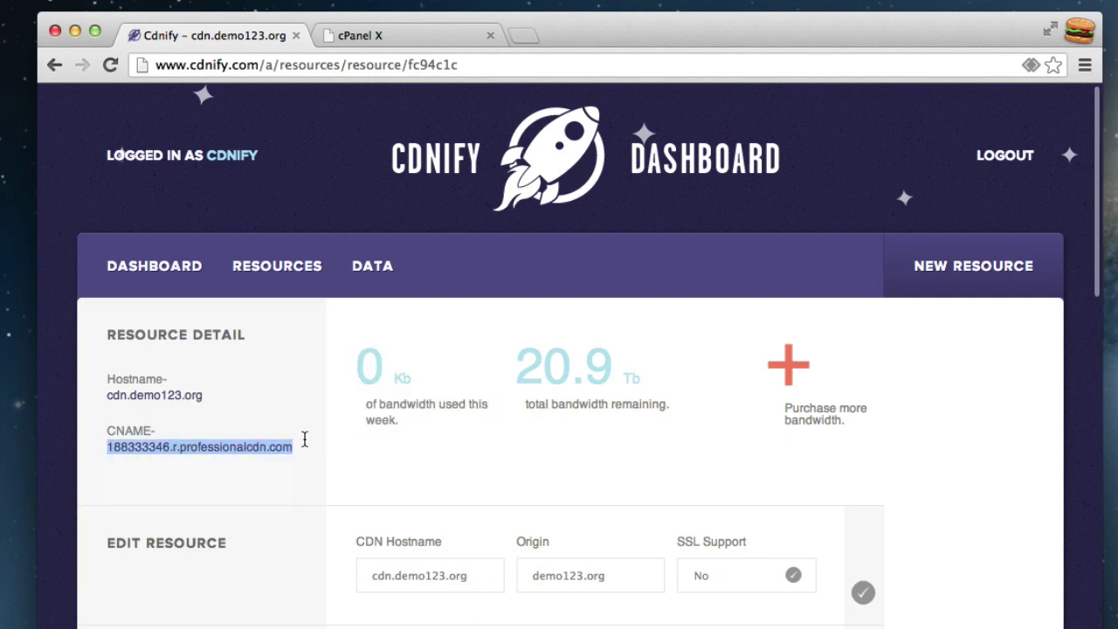
click(406, 34)
click(526, 455)
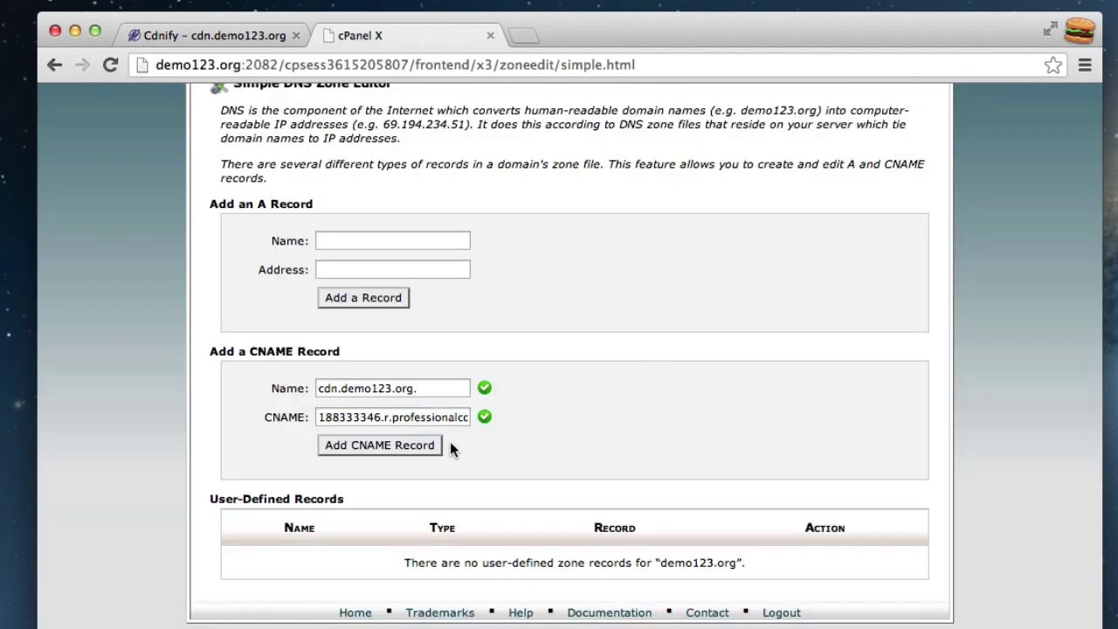
click(420, 449)
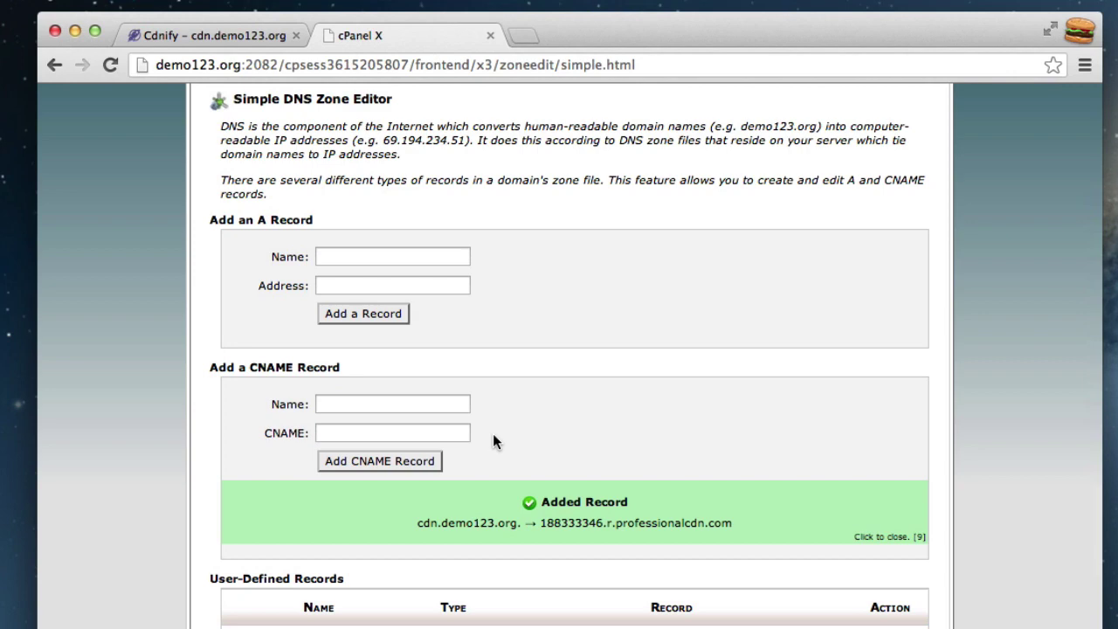
scroll(789, 447, down, 3)
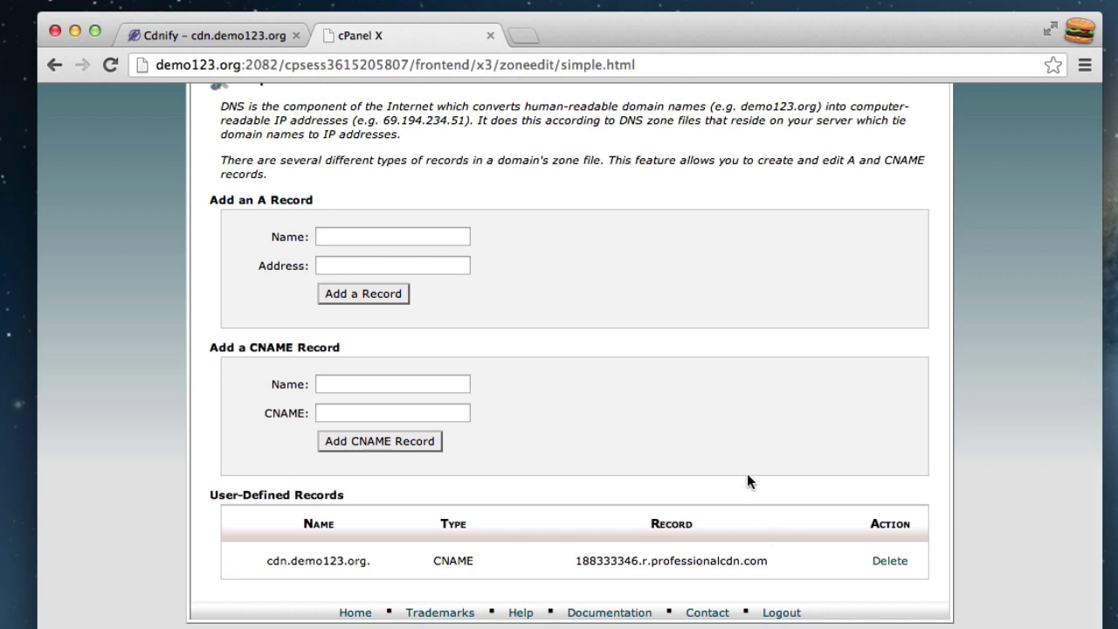
click(200, 35)
click(294, 346)
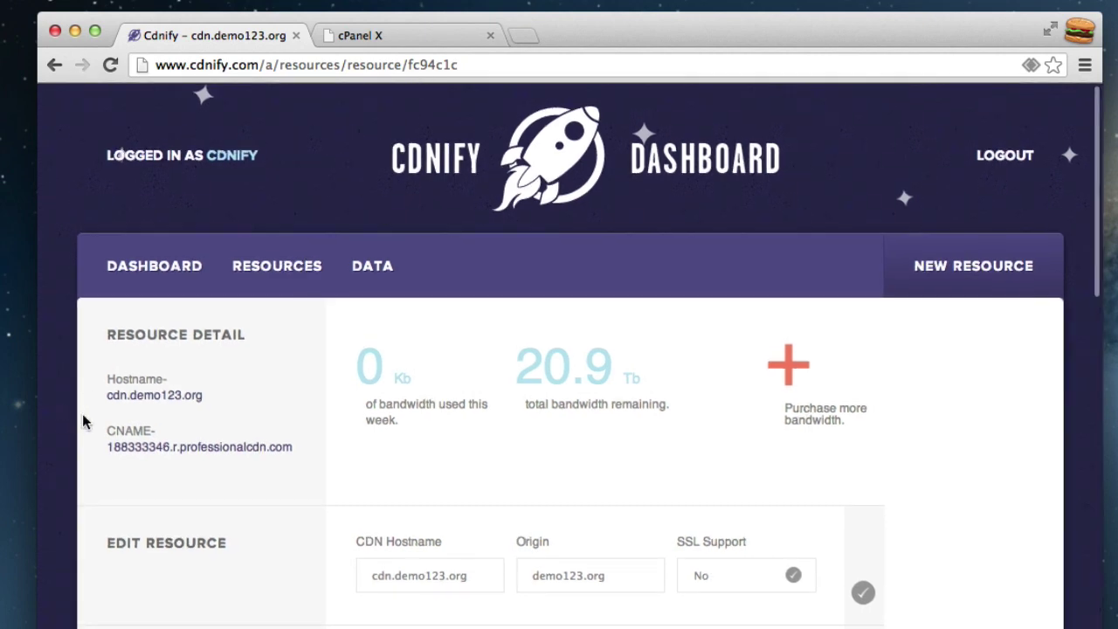
drag(130, 394, 202, 394)
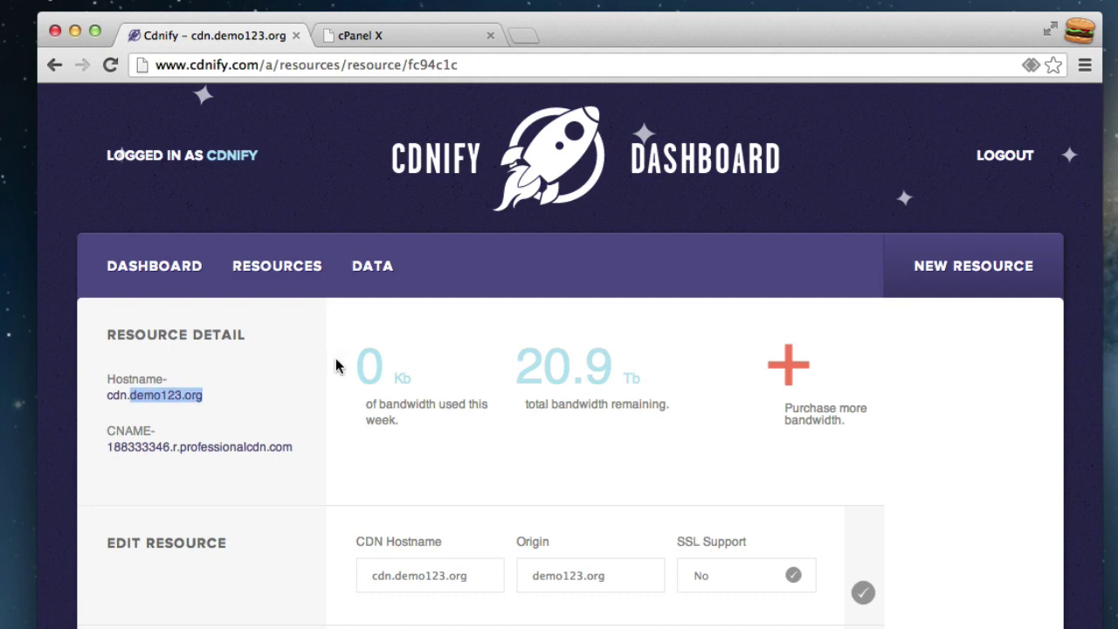
click(429, 33)
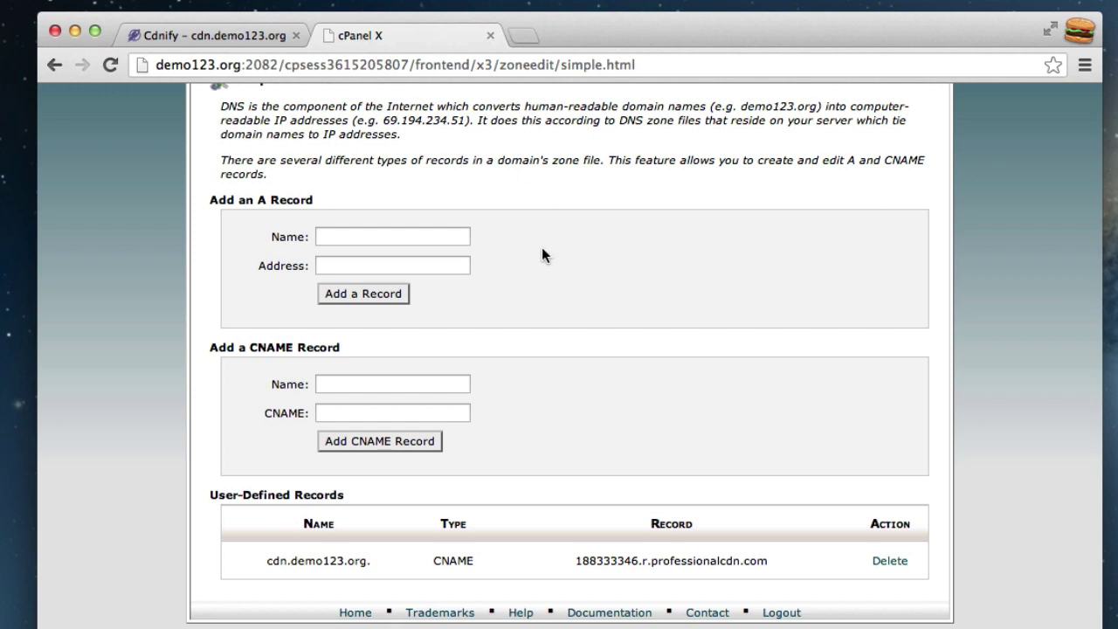